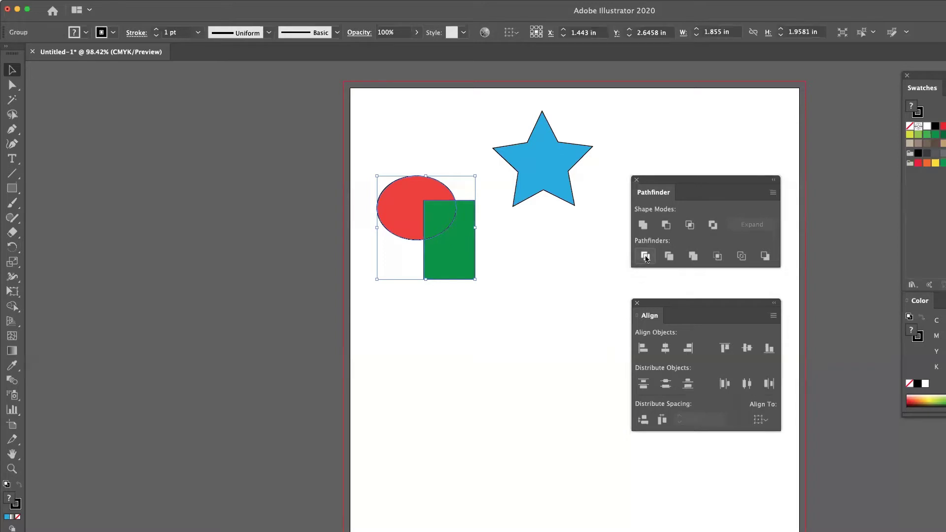
Move the divided ellipse-and-rectangle group slightly, and pull its red piece and lower green piece away from the overlap using direct selection.
click(510, 264)
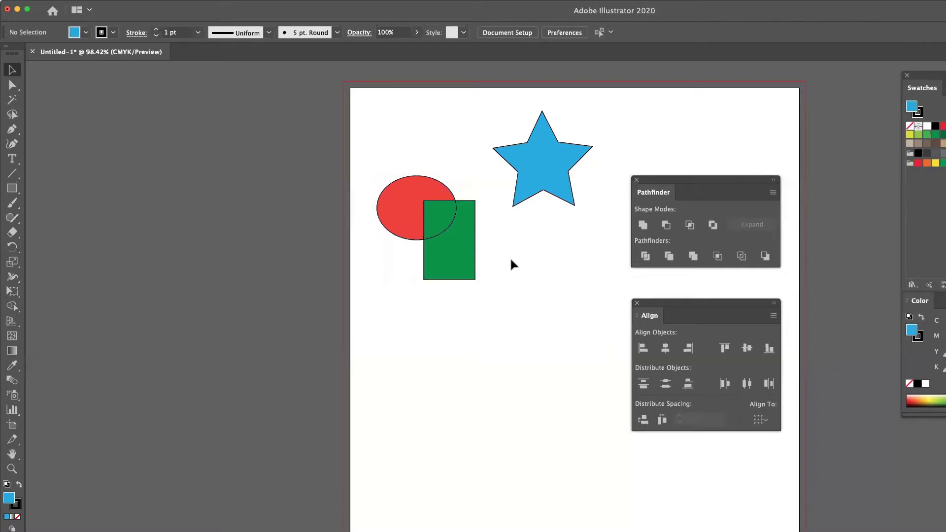
drag(463, 262, 410, 196)
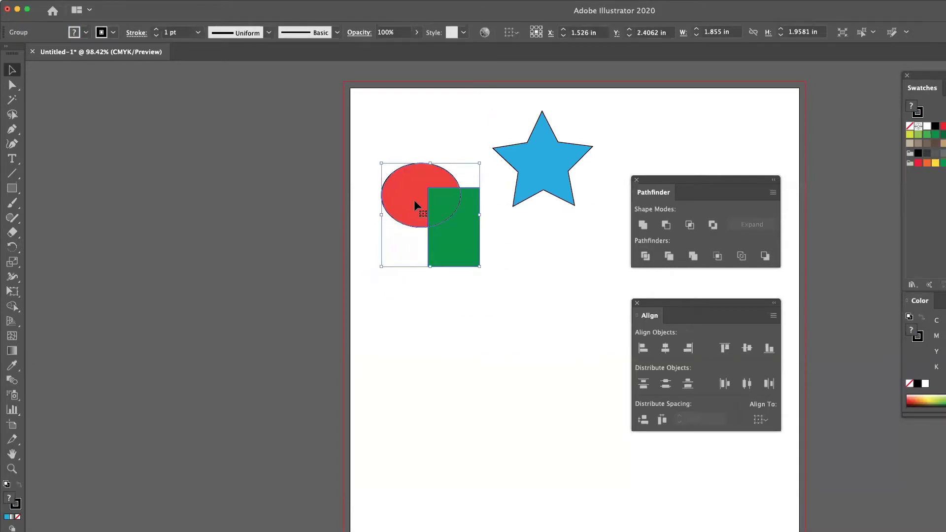
click(12, 85)
click(431, 160)
drag(413, 178, 404, 158)
drag(468, 217, 489, 244)
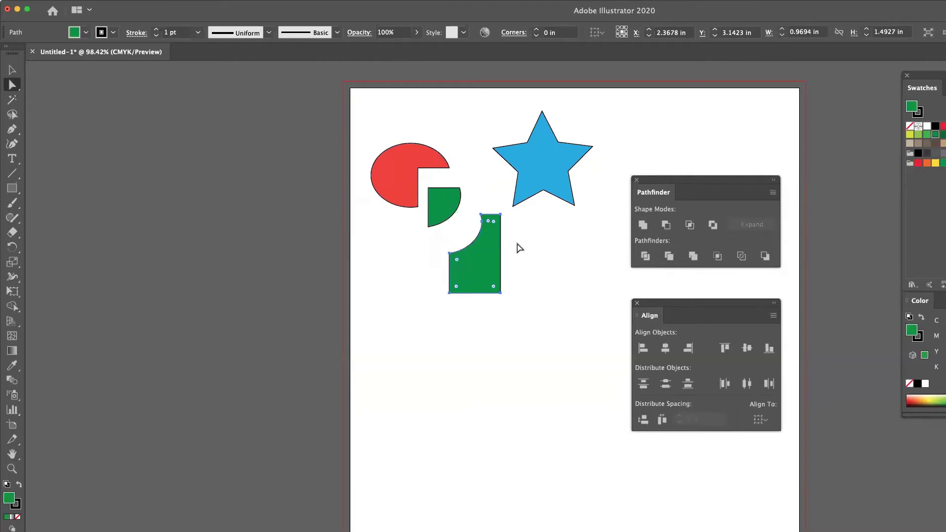
click(507, 218)
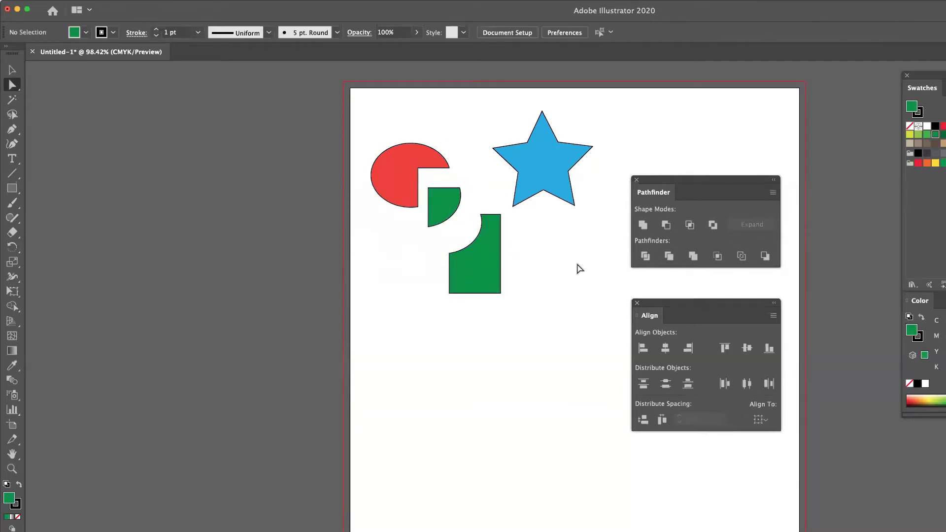
Undo the moves of the separated red and green pieces.
key(super+z)
key(super+z)
key(super+z)
key(super+z)
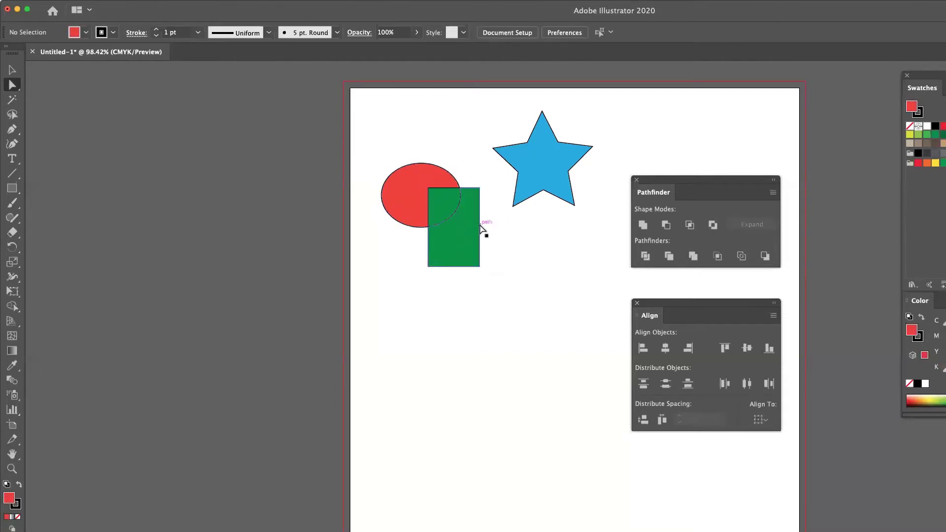
Pull the lower green piece down and the red piece up, away from the overlap piece of the divided shapes.
drag(481, 228, 494, 244)
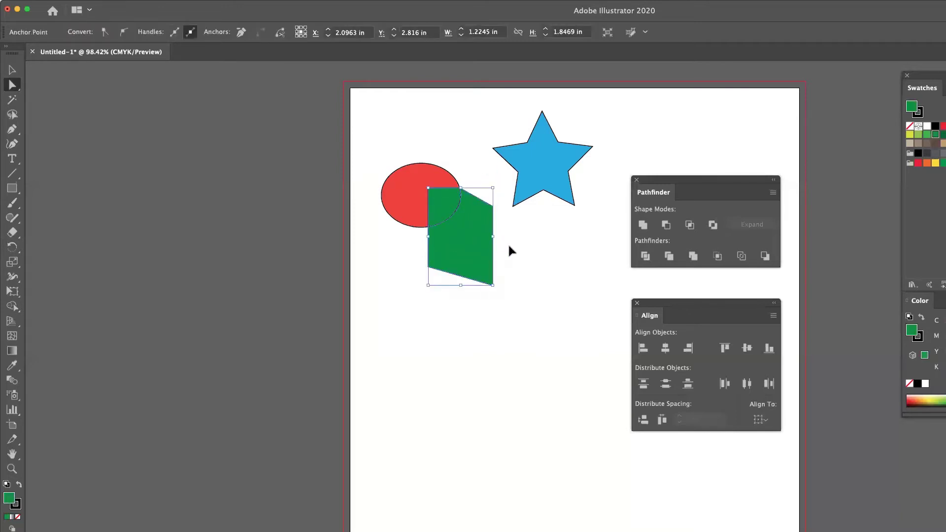
key(super+z)
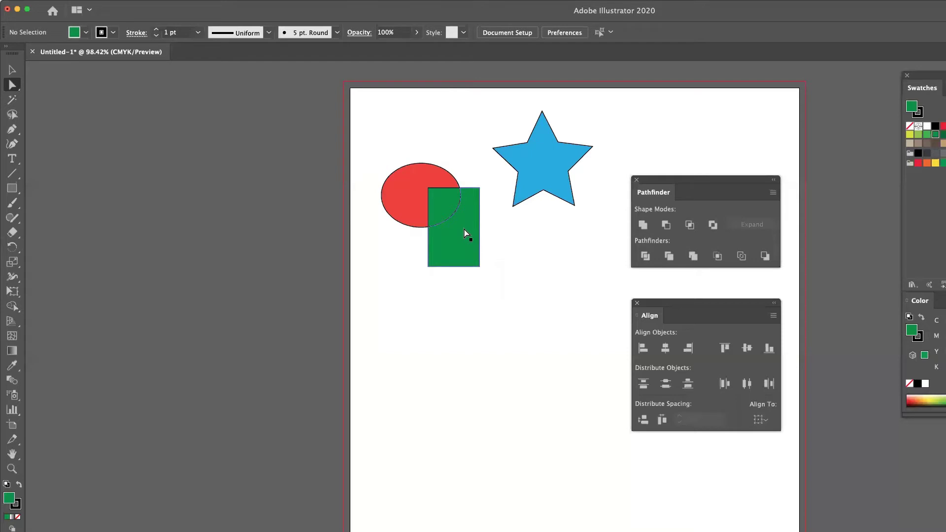
drag(465, 234, 492, 263)
drag(415, 192, 410, 156)
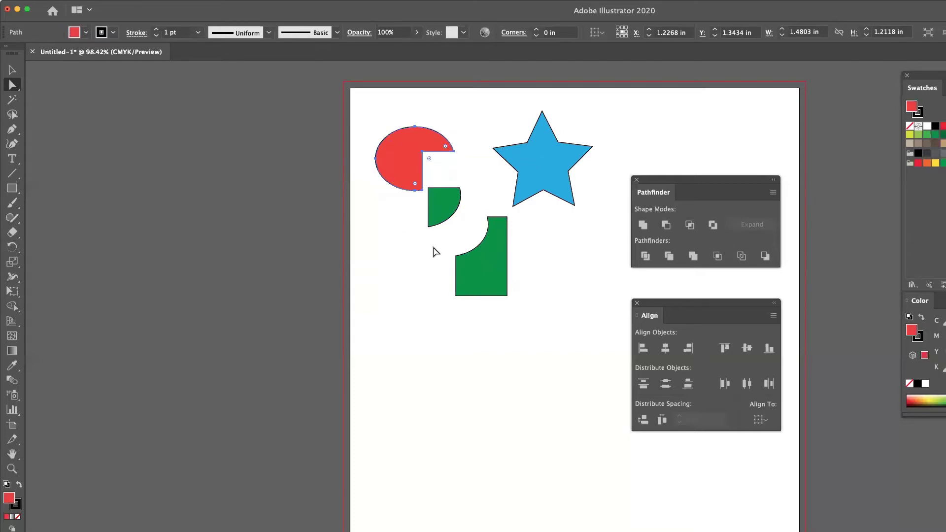
Undo the piece moves, the group move and the Divide operation, back to the original ellipse and rectangle.
key(super+z)
key(super+z)
key(super+z)
key(super+z)
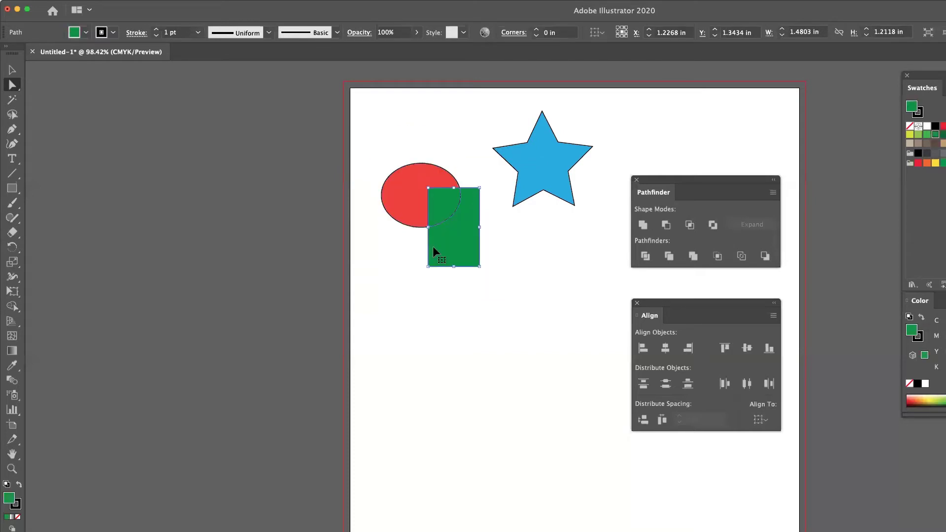
key(super+z)
key(super+z)
key(super+z)
key(super+z)
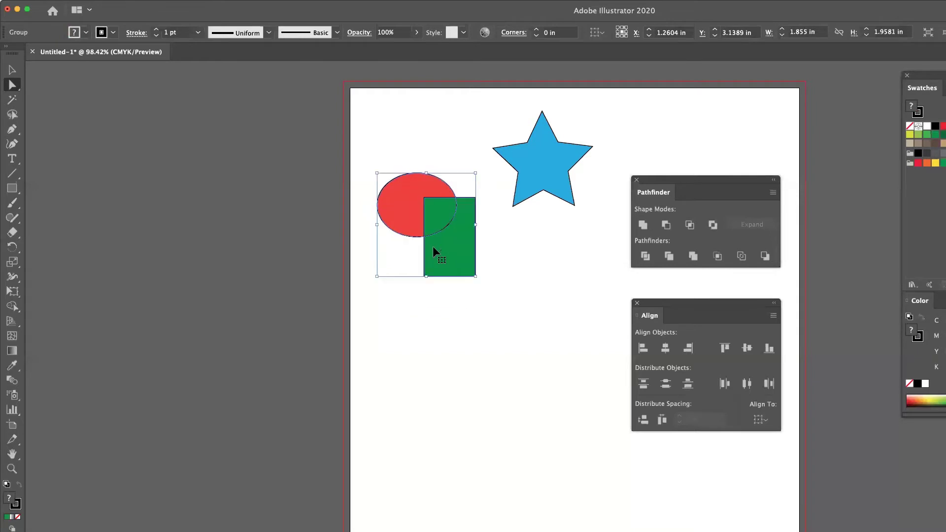
key(super+z)
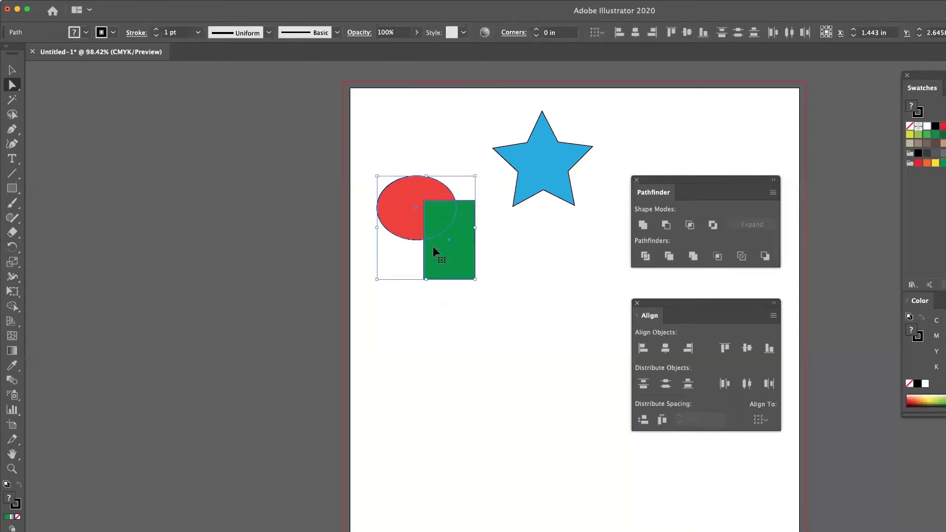
Apply Trim to the red ellipse and green rectangle, and move the green rectangle away from the ellipse.
click(433, 249)
click(669, 257)
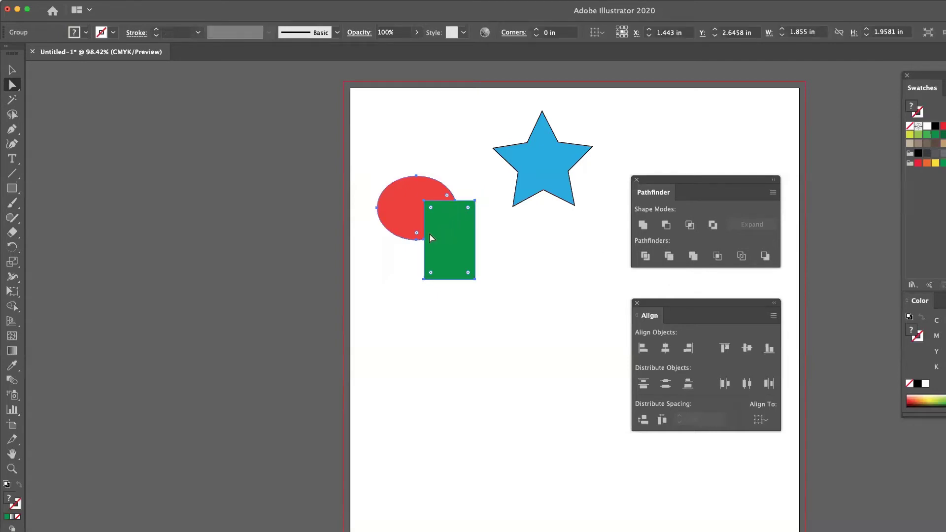
click(503, 238)
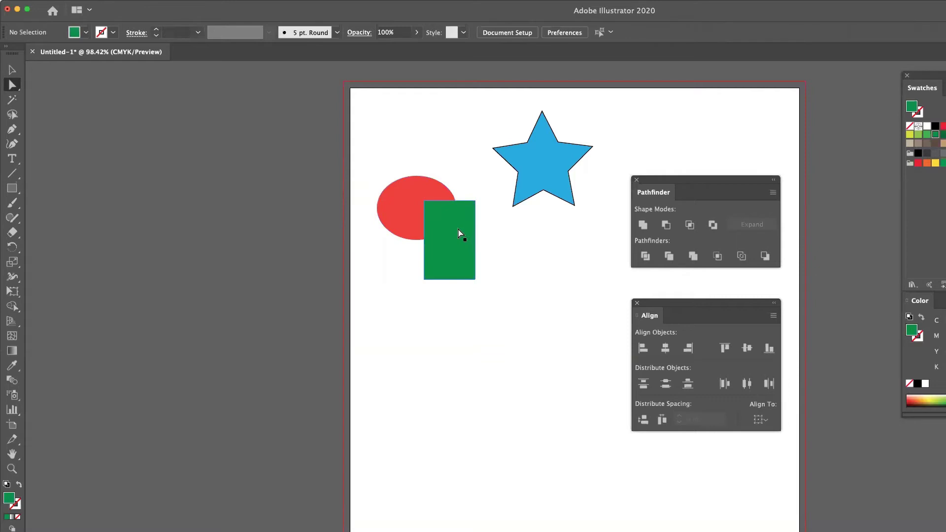
drag(458, 229, 483, 257)
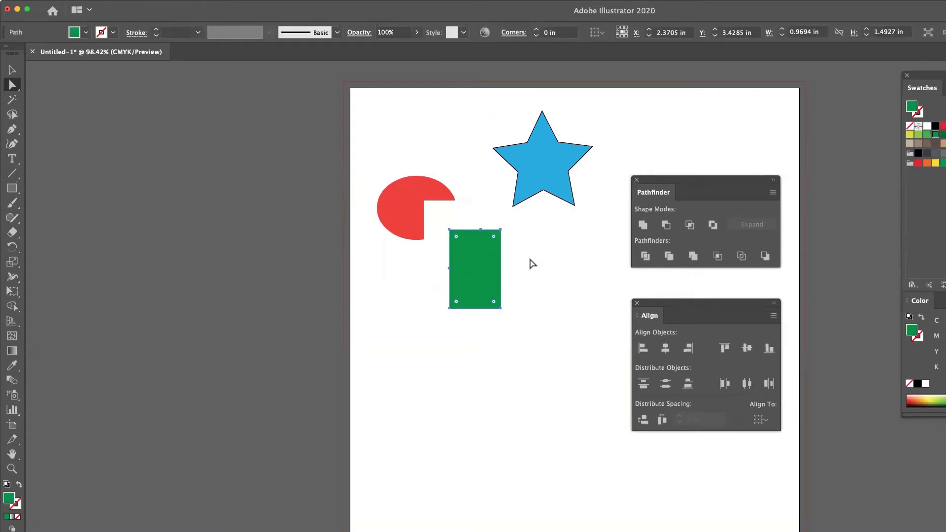
click(518, 258)
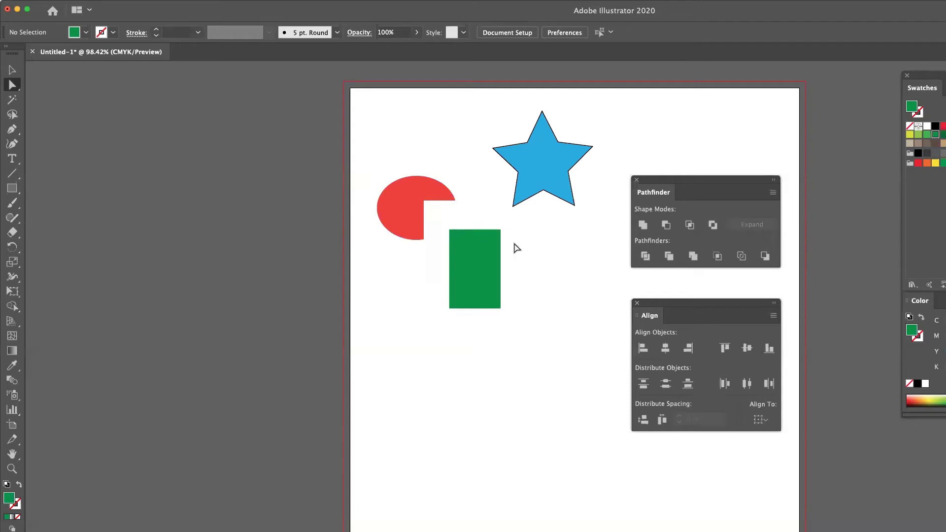
drag(471, 254, 495, 269)
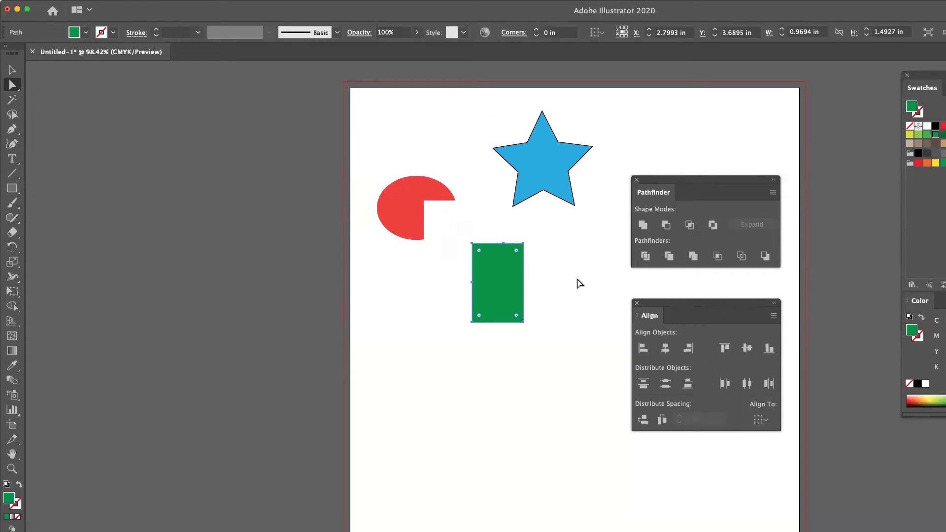
Undo the green rectangle's moves and the Trim operation.
key(super+z)
key(super+z)
key(super+z)
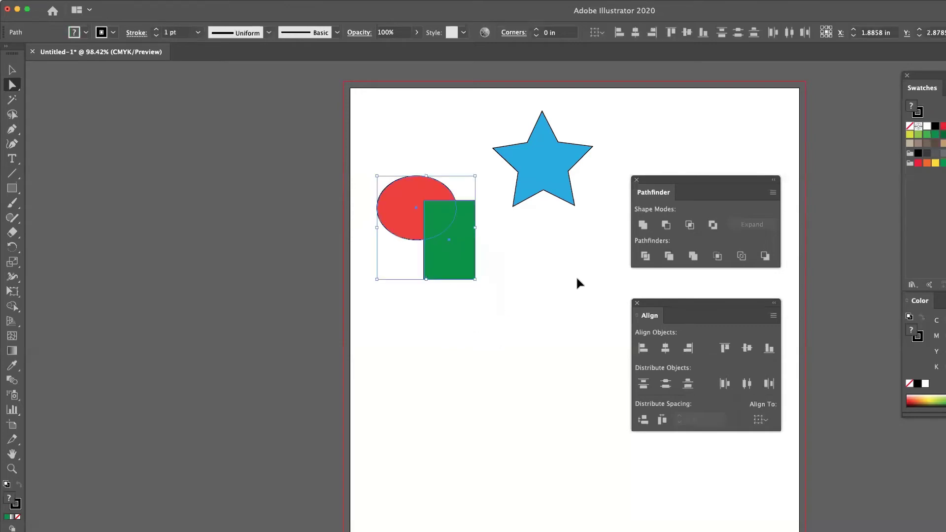
key(super+z)
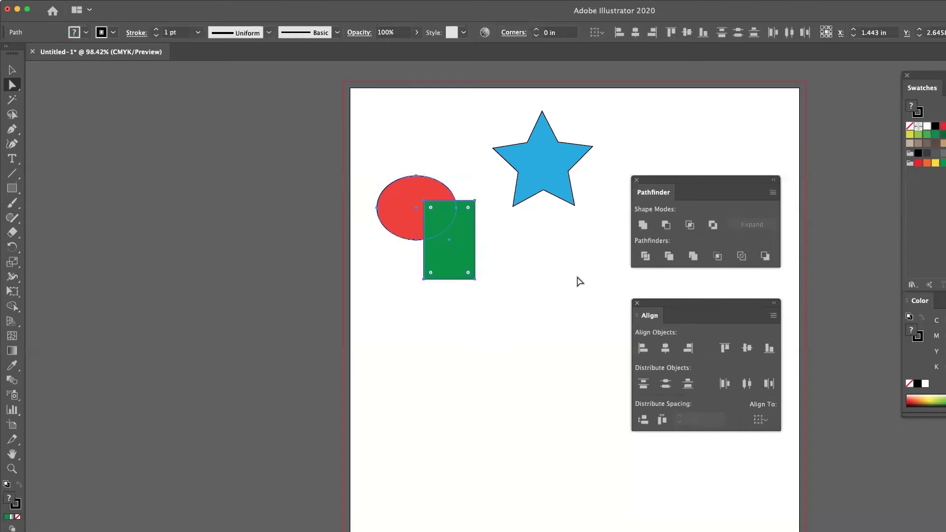
Apply Merge to the red ellipse and green rectangle, and try pulling the two pieces apart, undoing both moves.
click(693, 256)
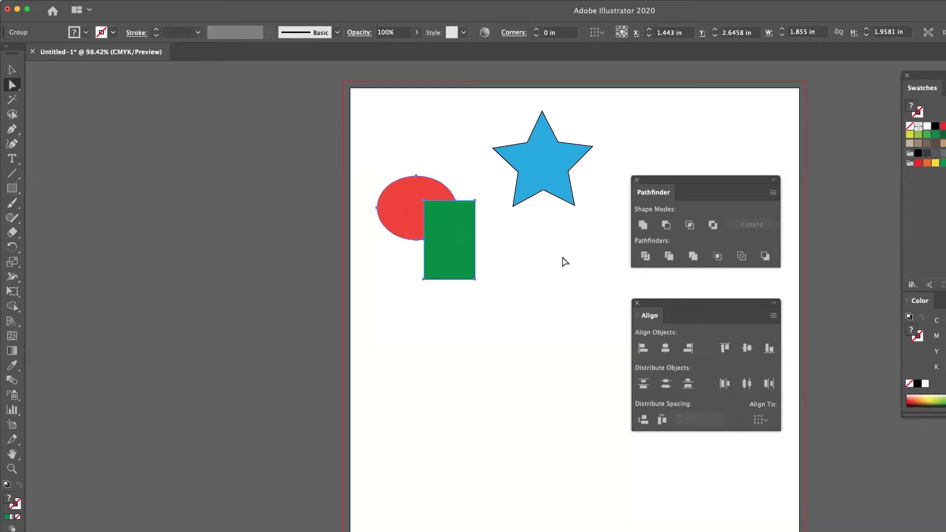
click(456, 219)
drag(460, 219, 542, 266)
drag(402, 197, 400, 173)
key(super+z)
key(super+z)
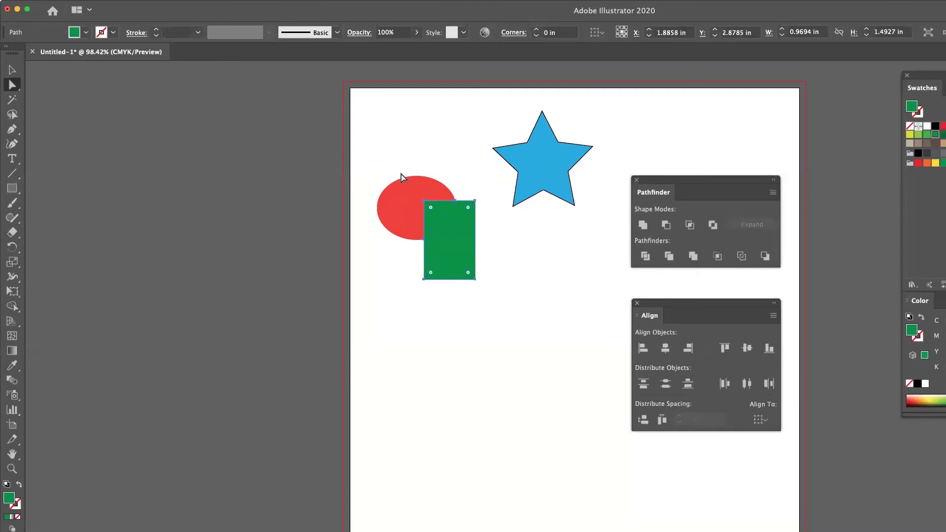
Select the merged shapes as a whole group and reposition the group below and beside its original place.
click(513, 227)
key(v)
click(453, 214)
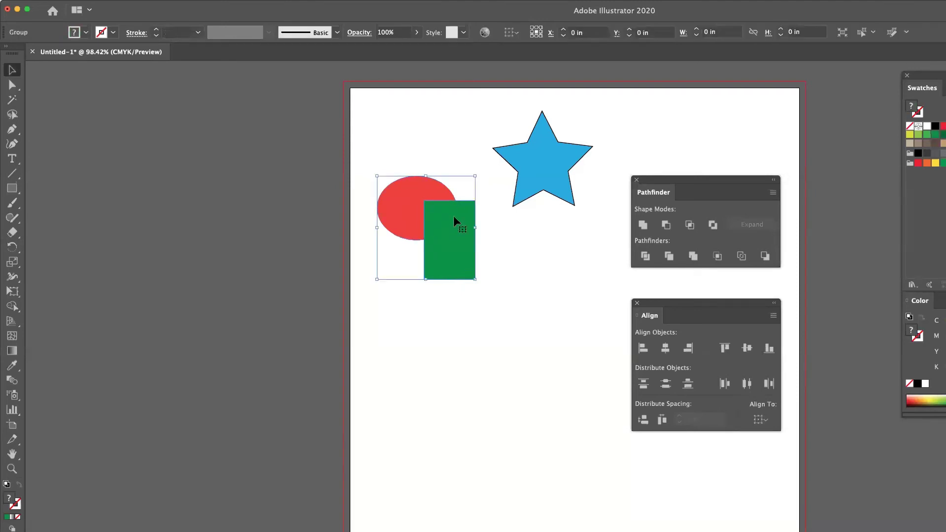
drag(453, 215, 521, 268)
key(super+z)
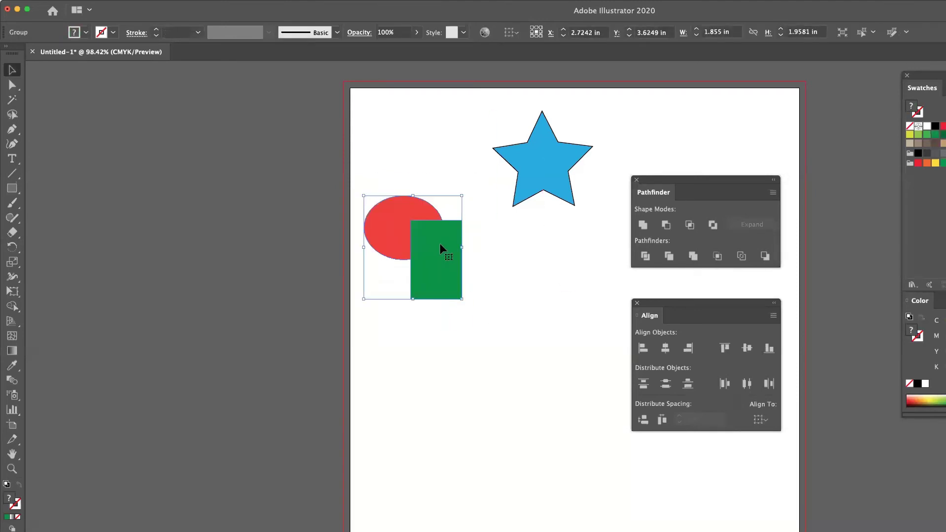
mouse_move(439, 244)
mouse_down()
mouse_move(439, 191)
mouse_move(439, 225)
mouse_up()
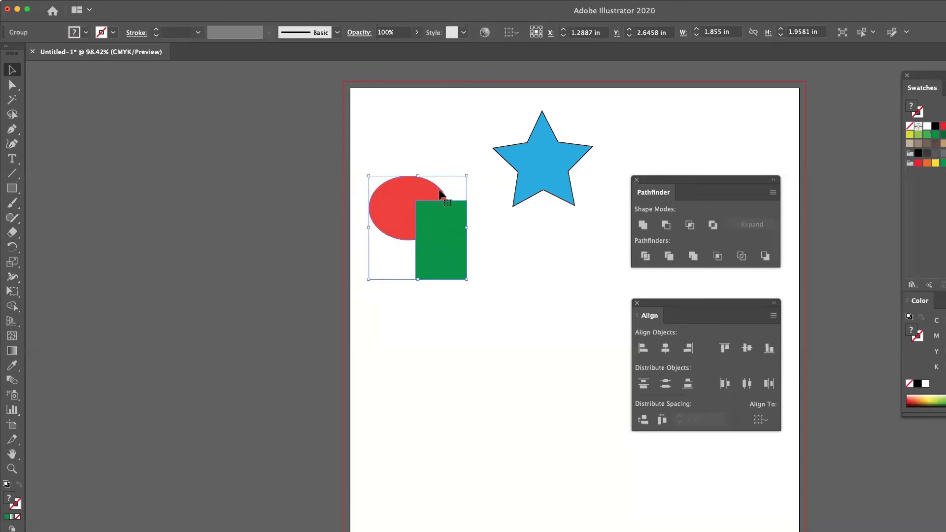
Reselect and shift the merged group, and undo the group moves and the Merge operation.
click(421, 157)
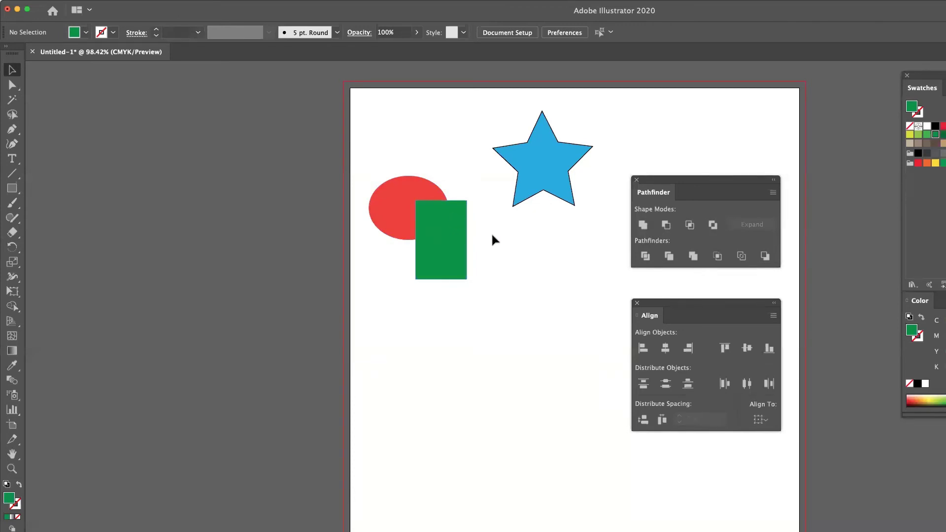
click(400, 206)
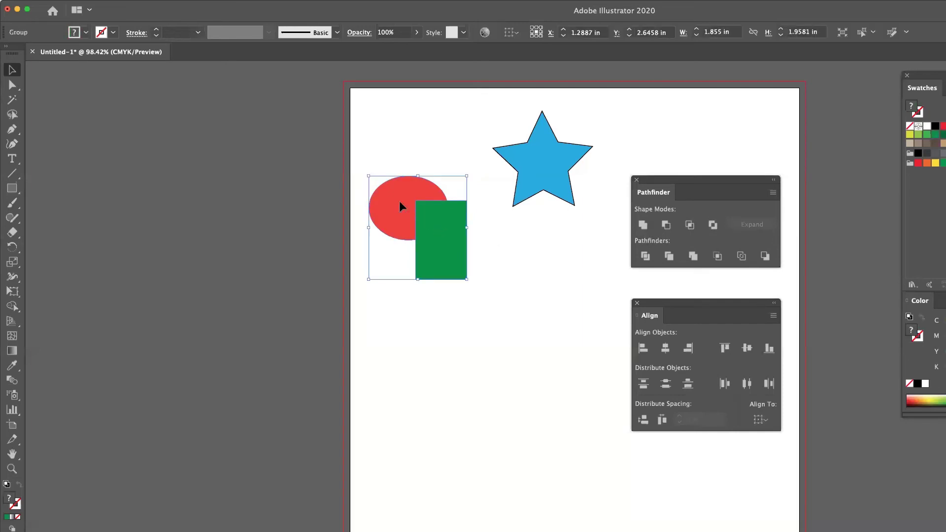
drag(446, 218, 489, 232)
key(super+z)
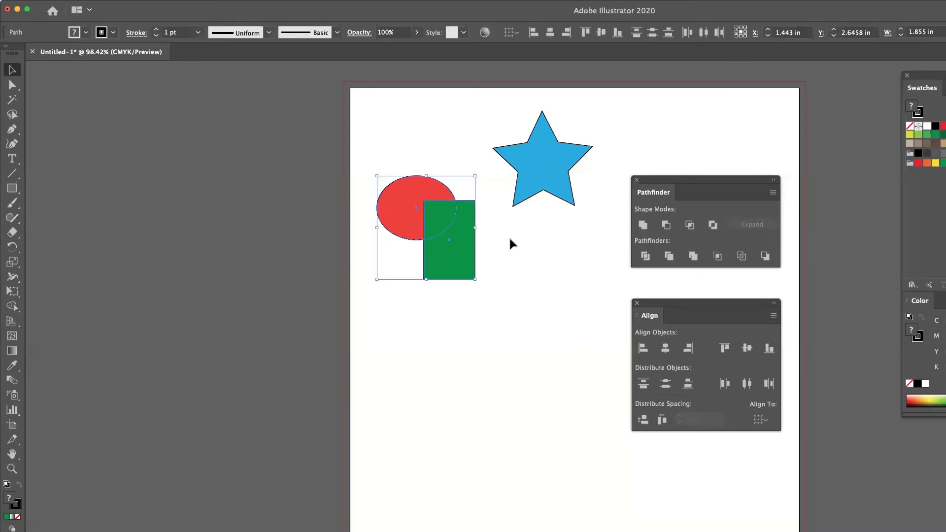
Try the Crop operation twice on the overlapping ellipse and rectangle, undoing it each time.
click(718, 256)
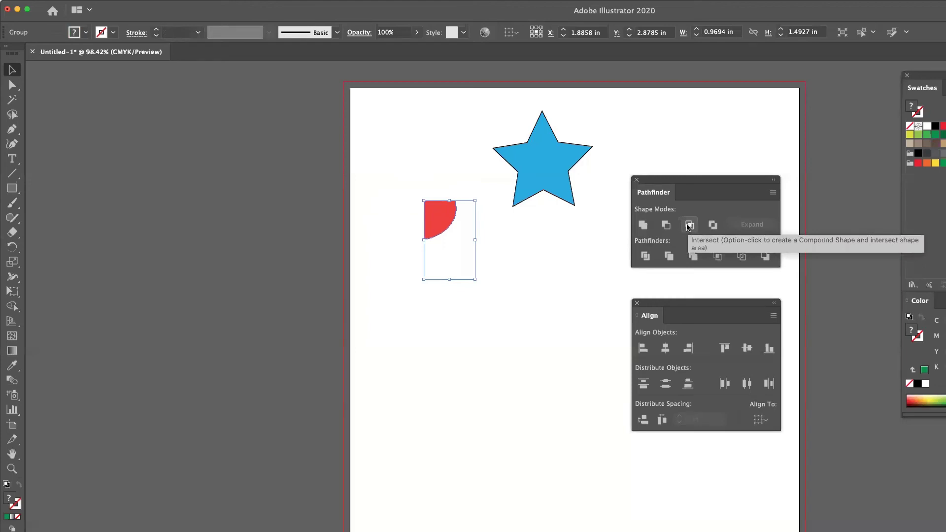
key(super+z)
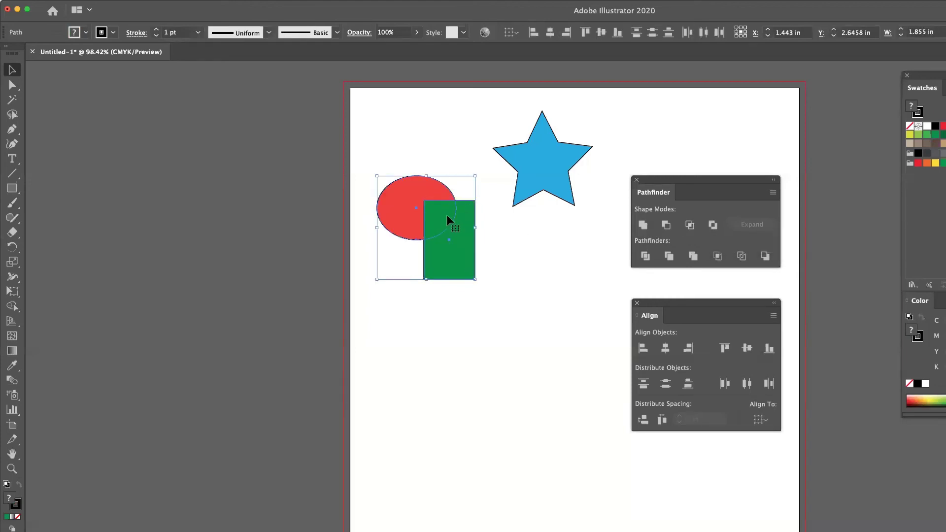
click(718, 256)
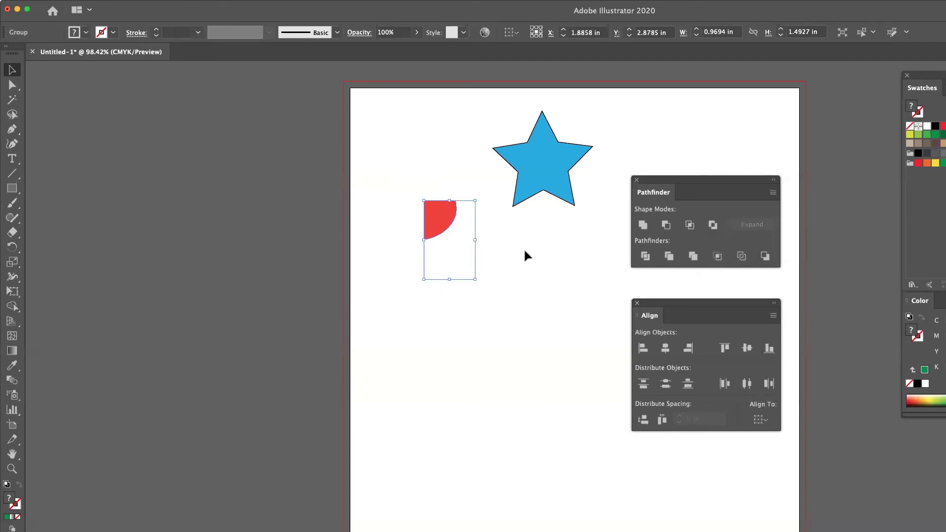
key(super+z)
key(super+z)
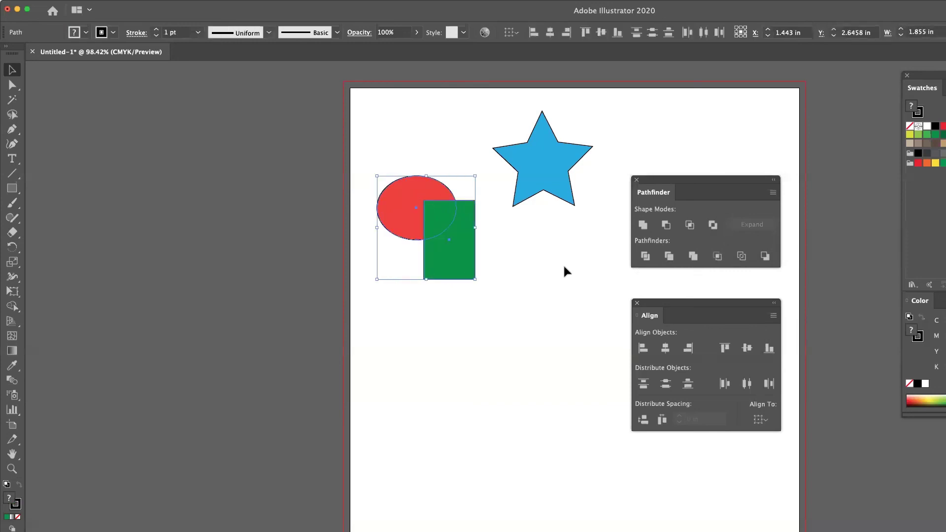
Try the Outline operation on the overlapping ellipse and rectangle, and deselect the result.
click(741, 257)
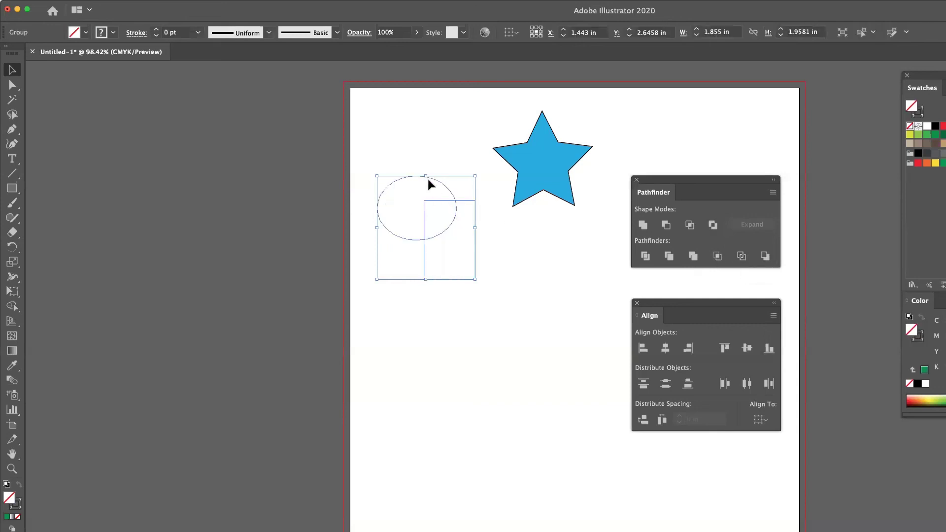
click(539, 241)
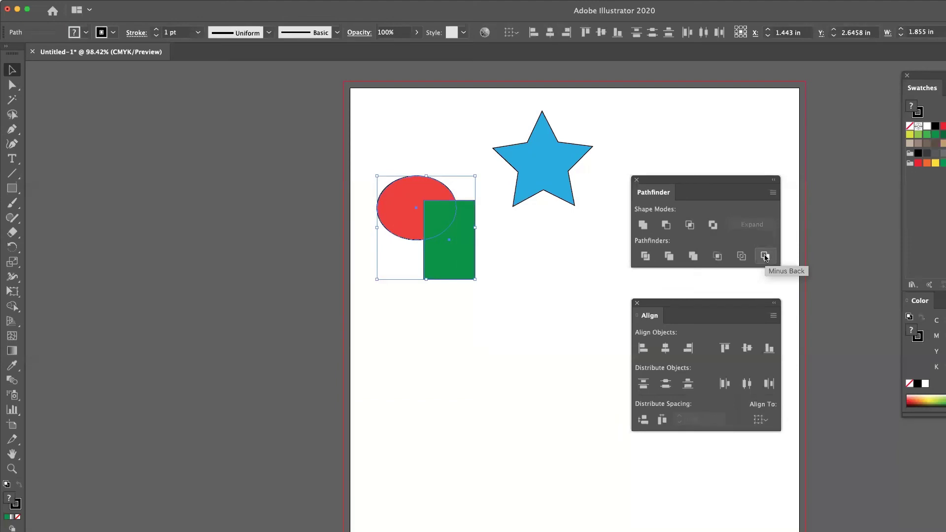
Apply Minus Back to cut the red ellipse out of the green rectangle.
click(765, 256)
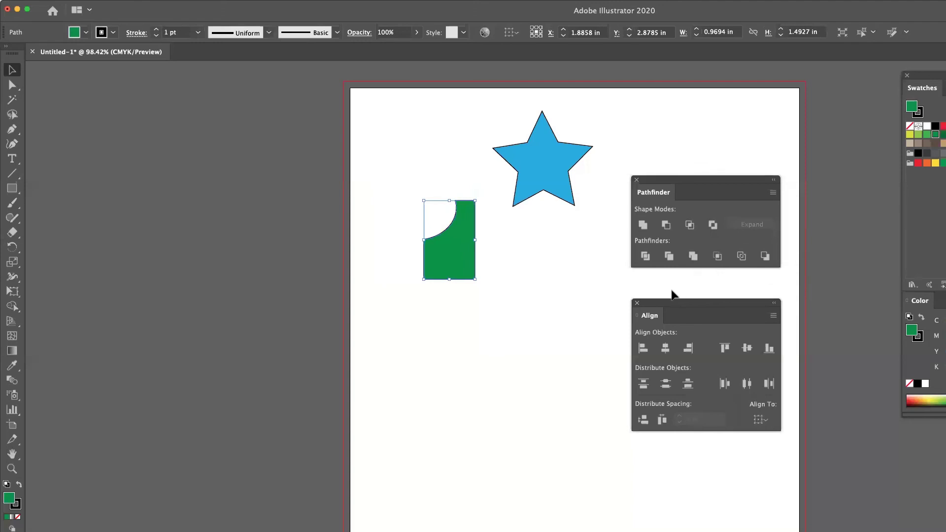